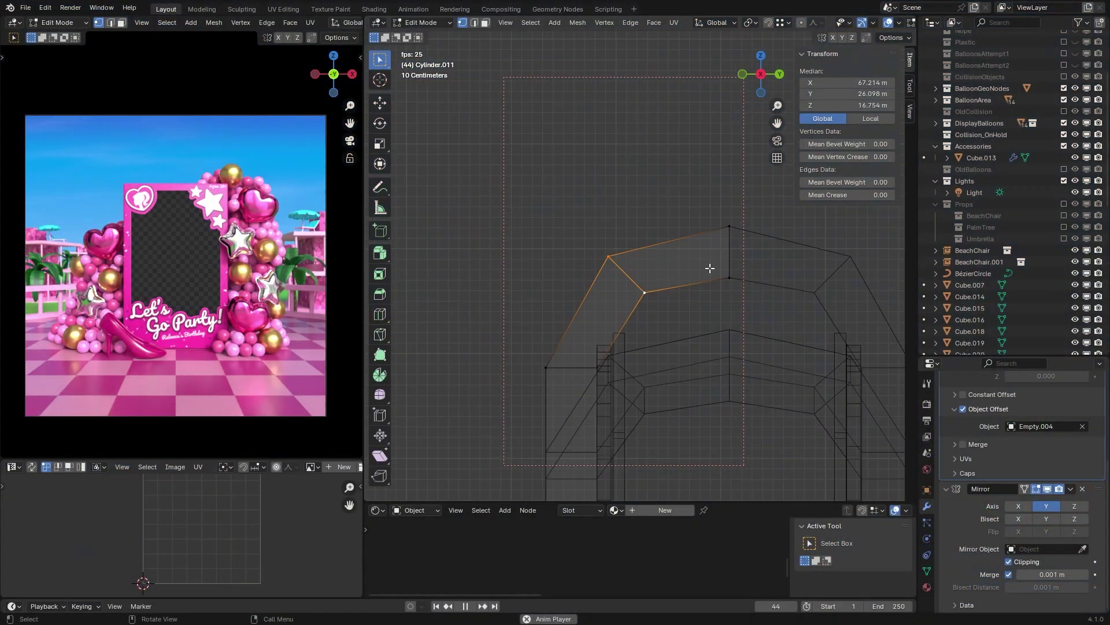
key(r)
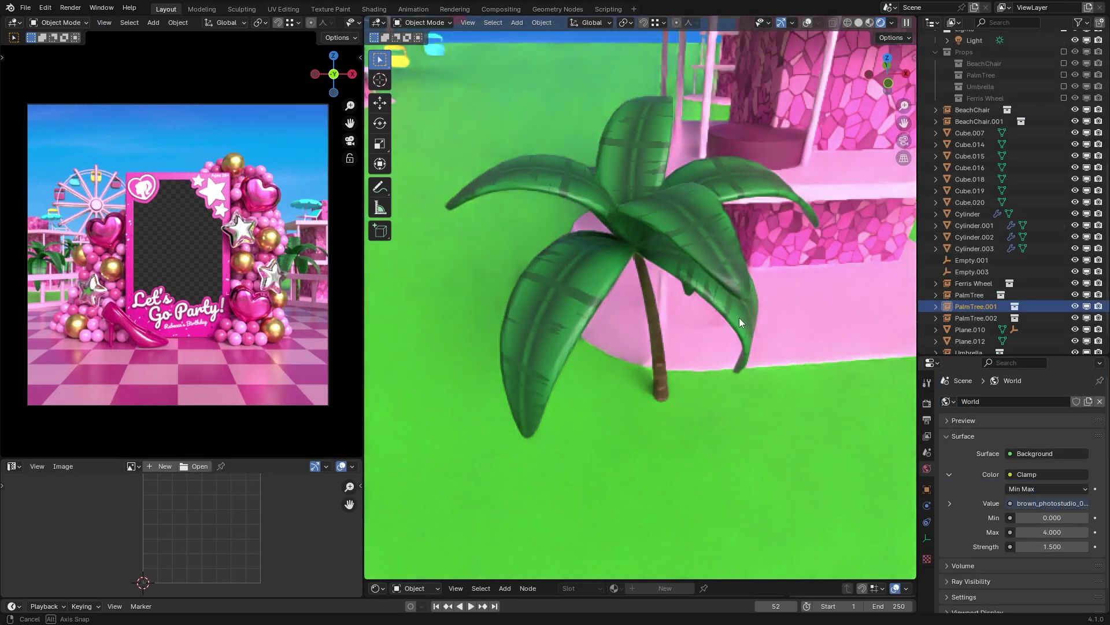
drag(739, 318, 782, 355)
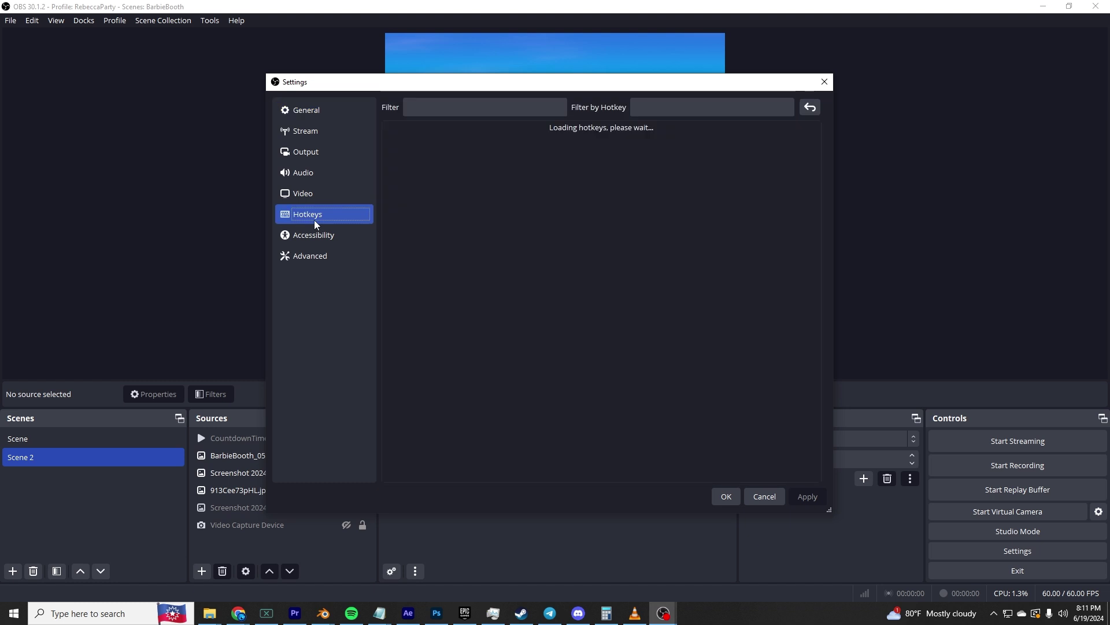
drag(815, 172, 826, 263)
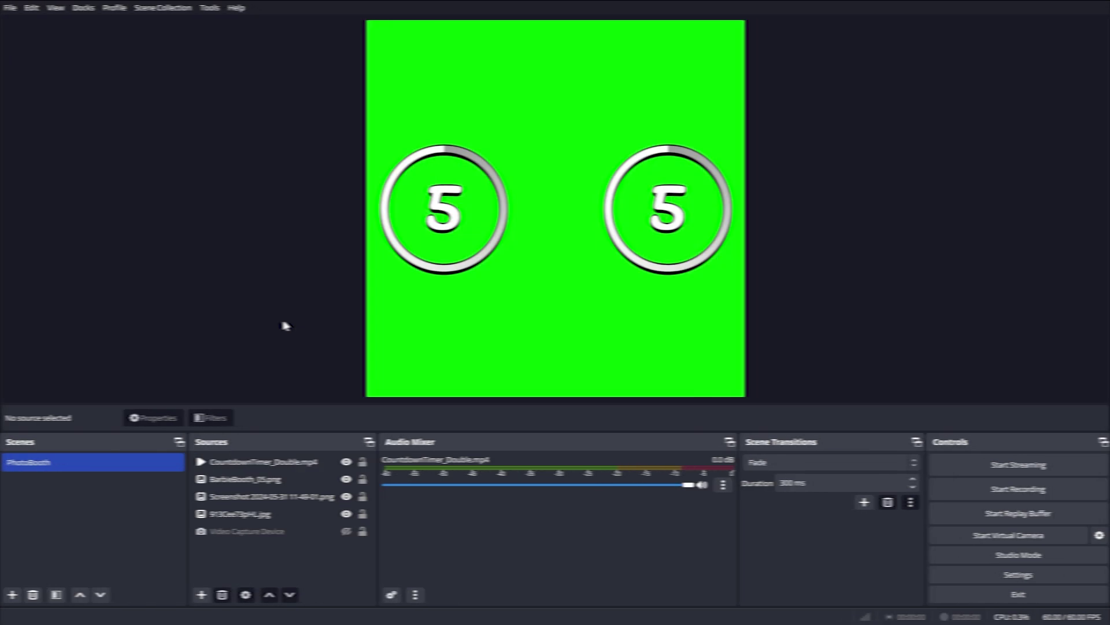
Add a Chroma Key effect filter to the CountdownTimer_Double.mp4 source and play the countdown over the scene.
click(252, 461)
click(211, 417)
click(316, 501)
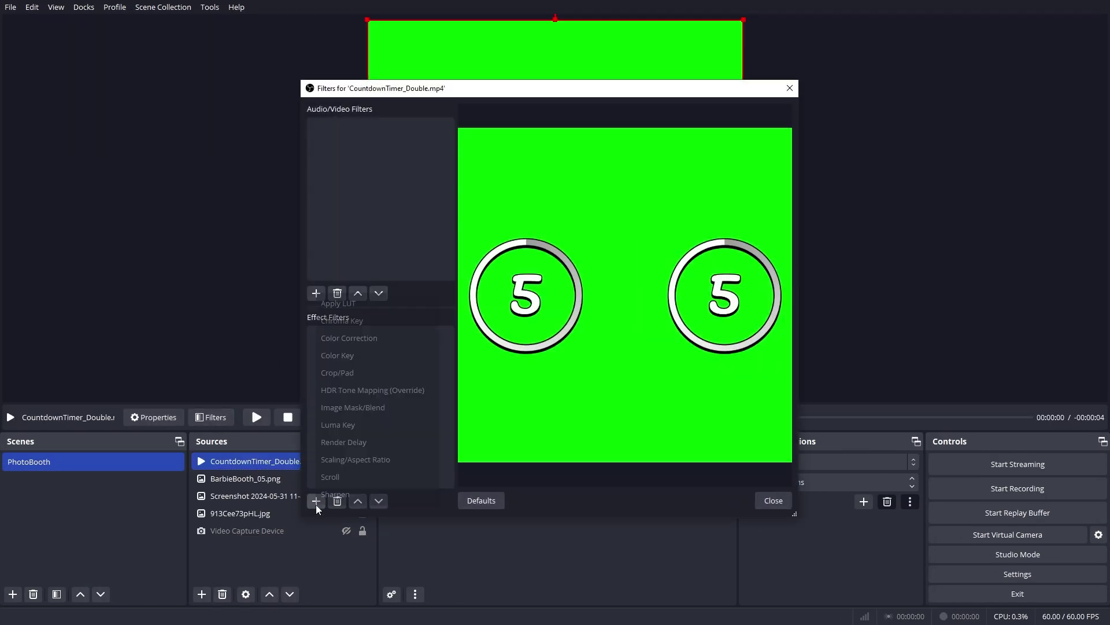
click(372, 335)
key(Return)
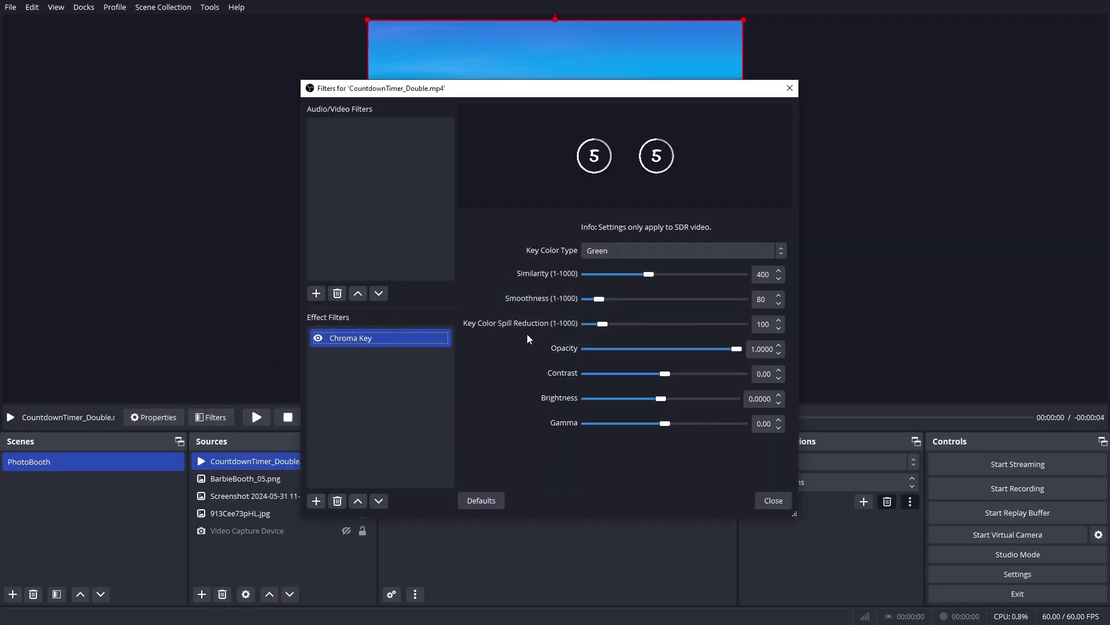
click(773, 501)
click(255, 417)
click(266, 367)
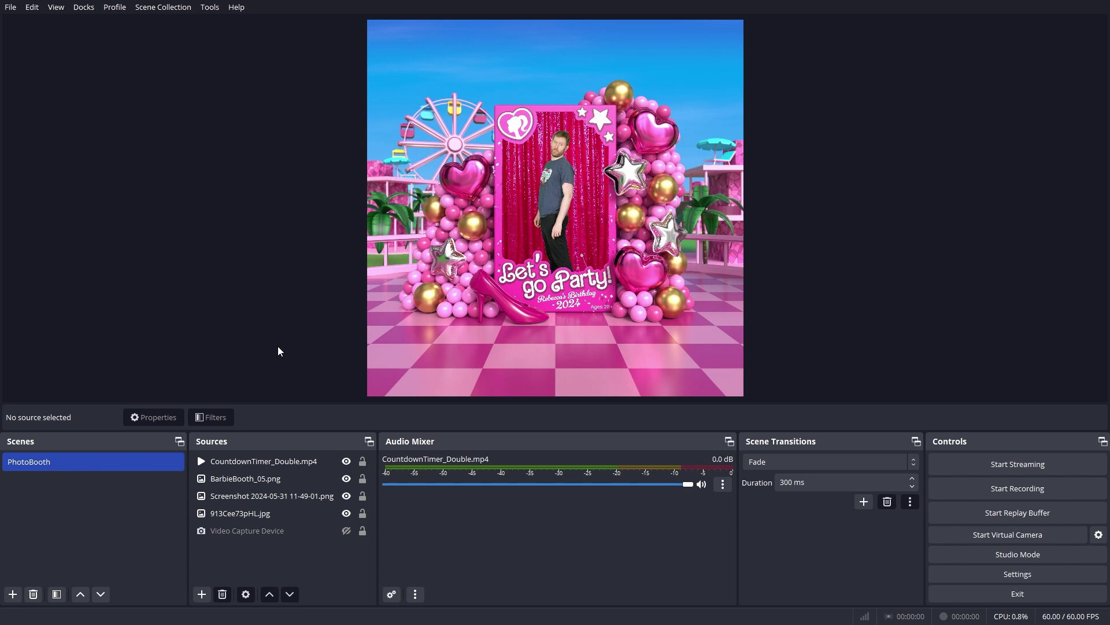
Check the base canvas and output resolutions in the video settings.
click(953, 576)
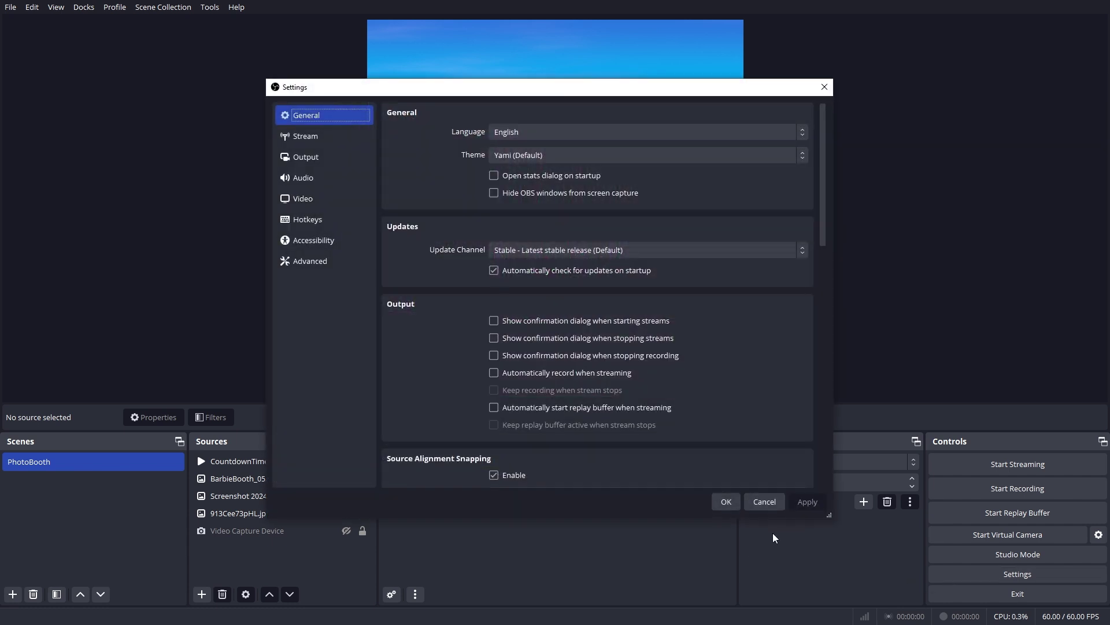
click(317, 202)
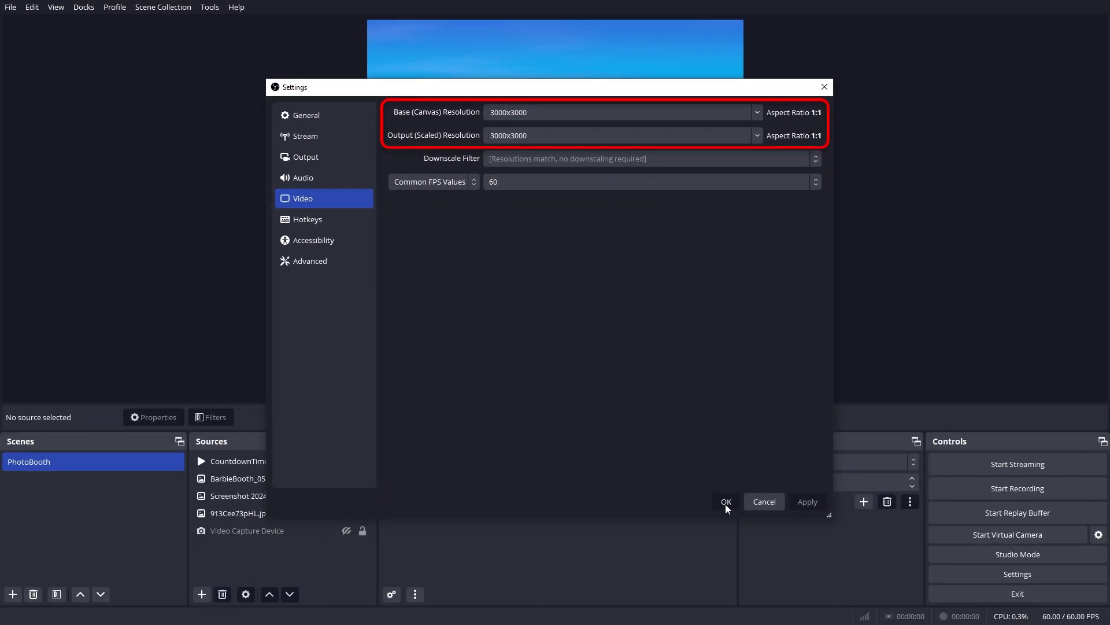
click(726, 502)
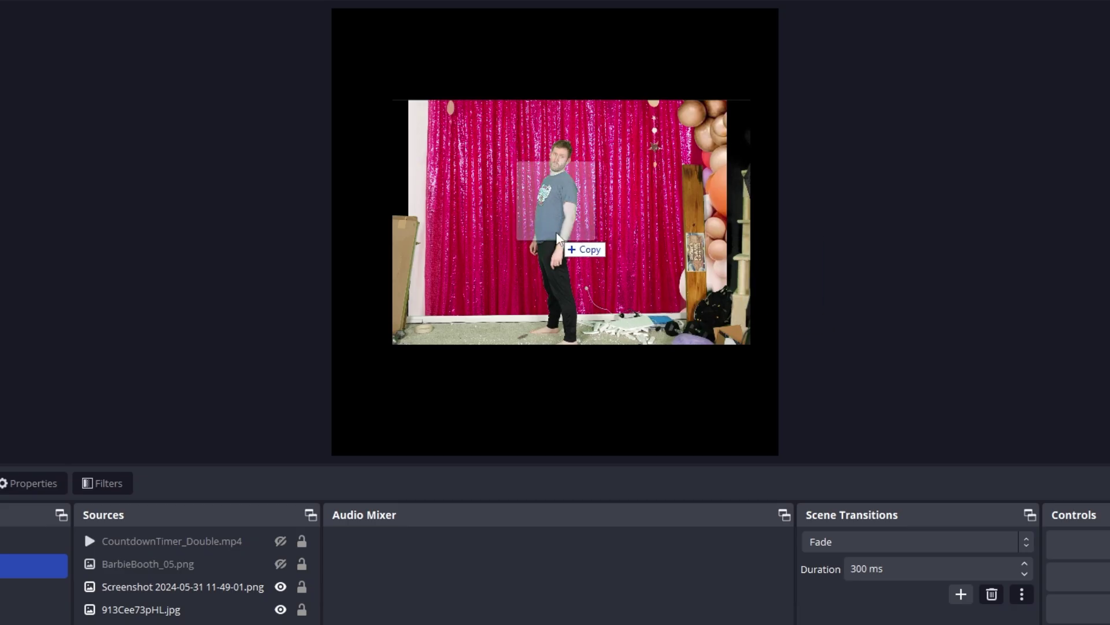
Add BarbieBooth_15_Shadow.png as a source directly beneath BarbieBooth_05.png, show the booth overlay, and compare the picture with and without the shadow.
drag(557, 238, 557, 237)
drag(206, 586, 202, 592)
click(234, 414)
click(281, 563)
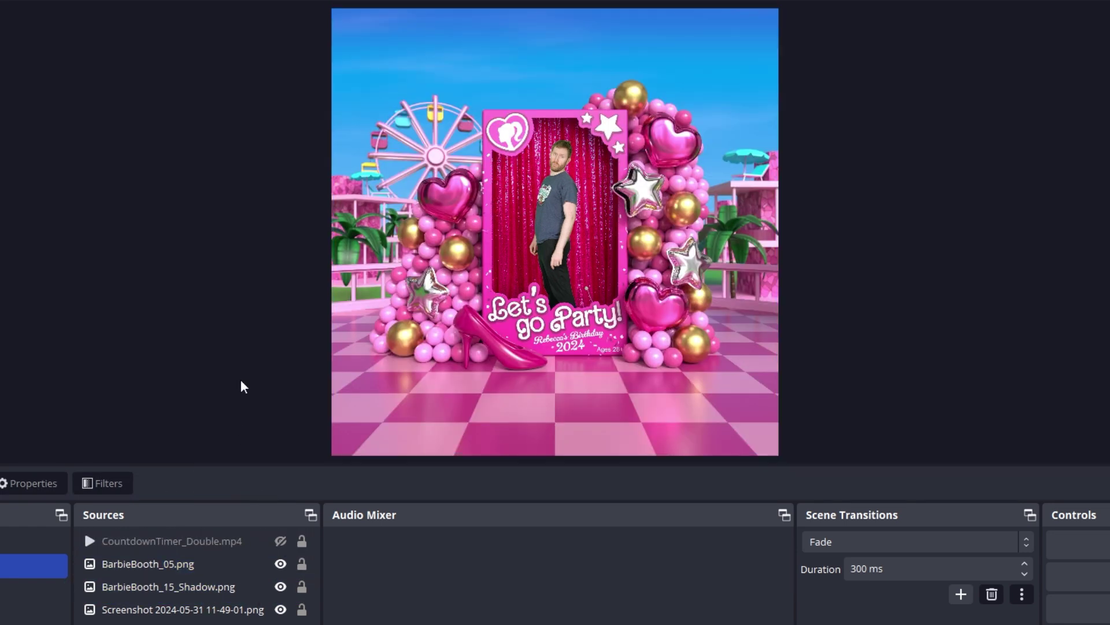
key(ctrl+z)
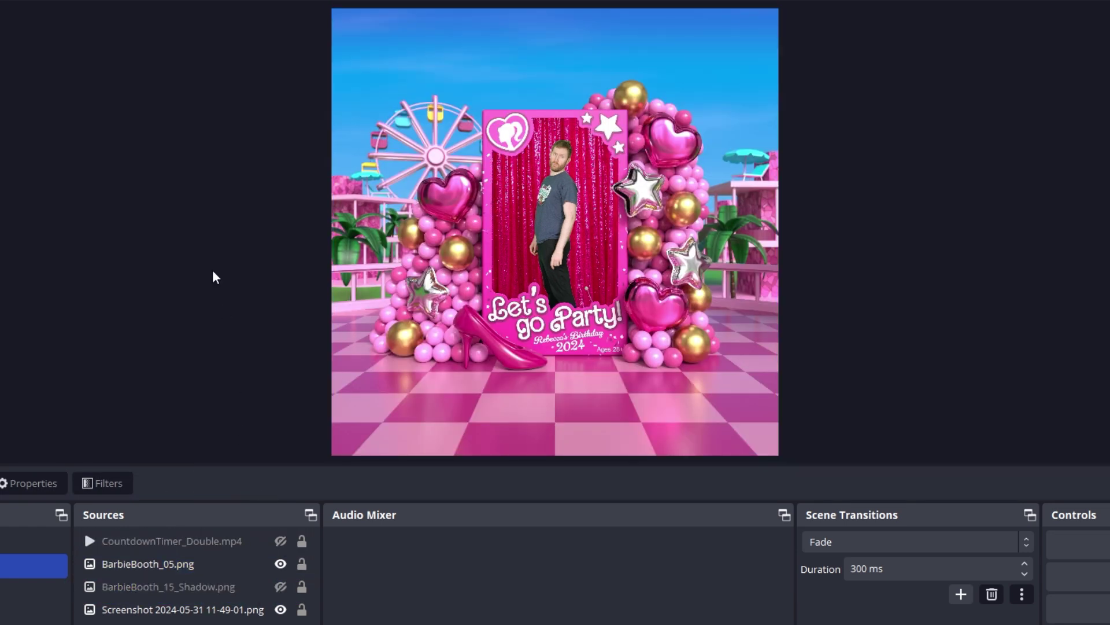
key(ctrl+y)
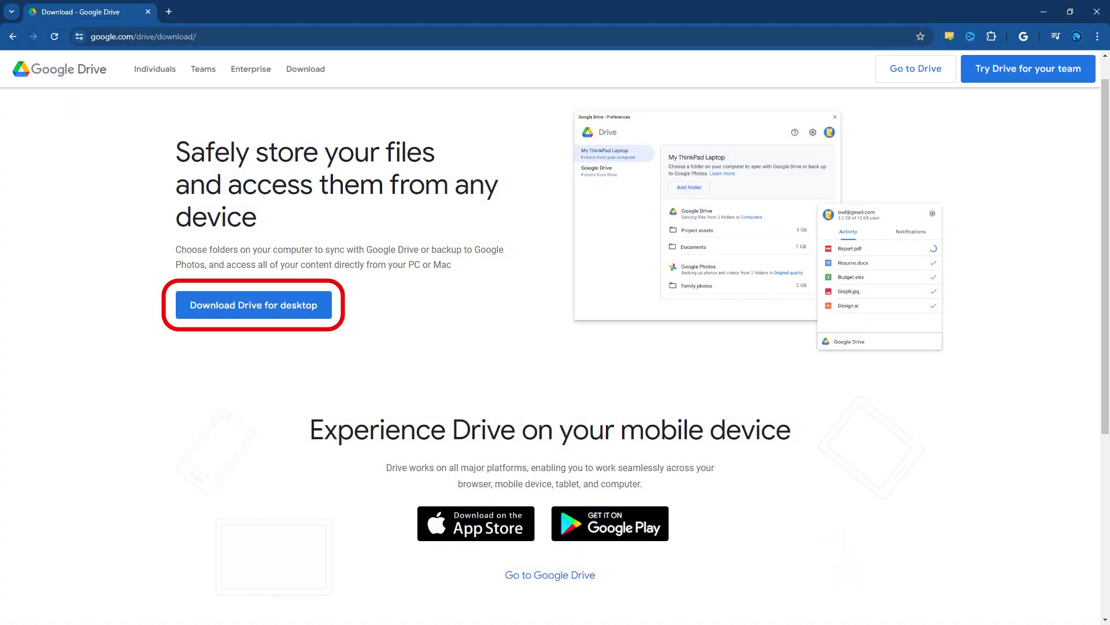
Switch to OBS Studio and open the output settings.
click(939, 576)
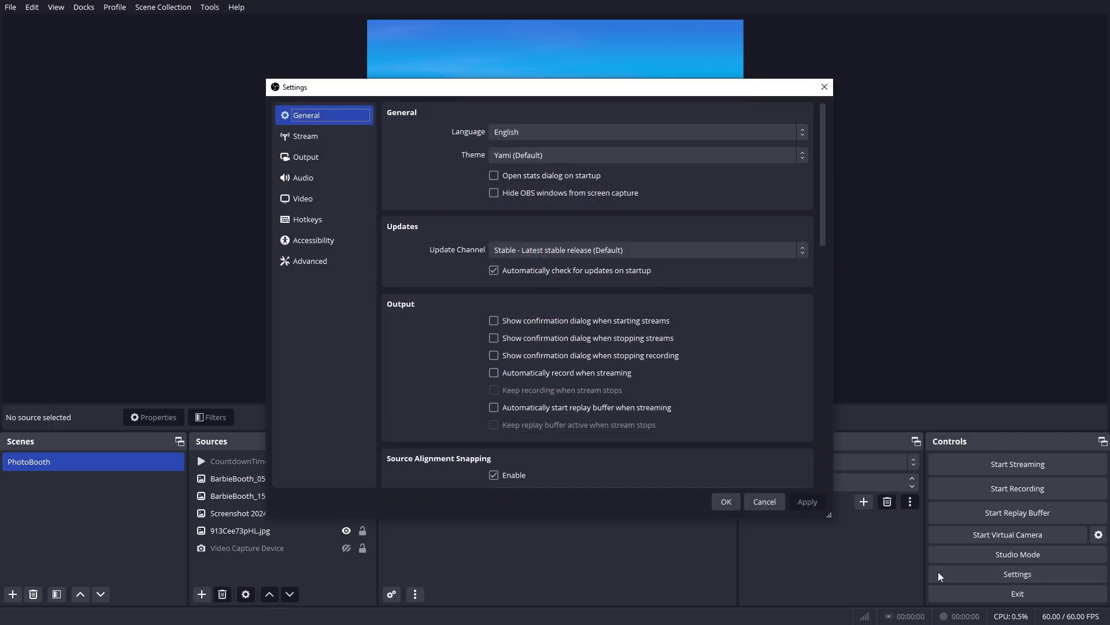
click(308, 157)
click(565, 327)
text(Th)
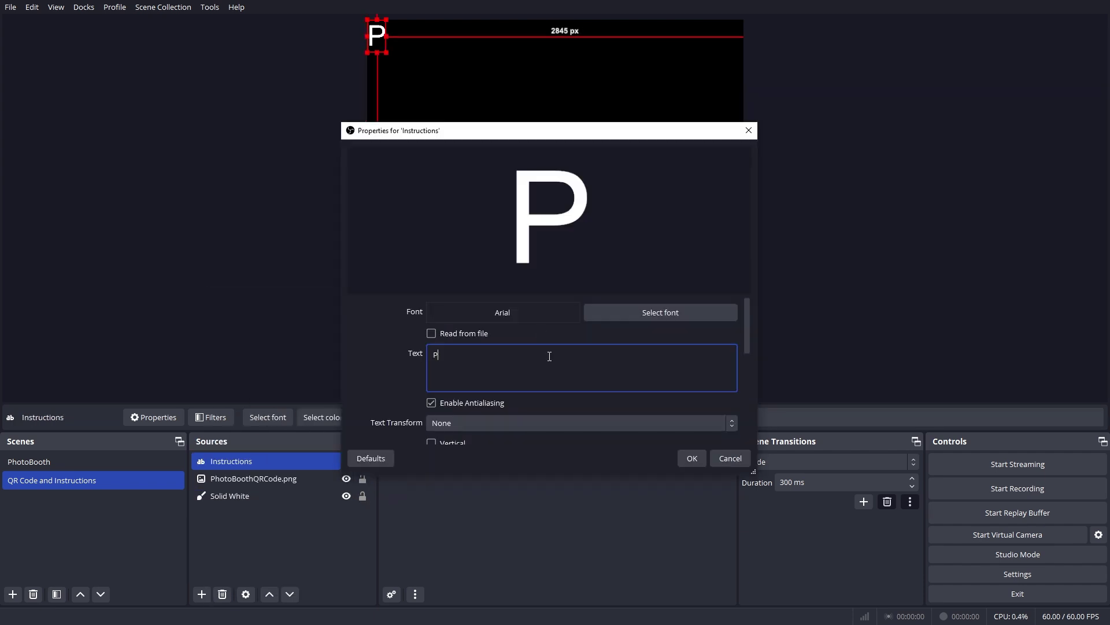
Set the Instructions text to "Press the "Photo!" button to take a picture!" and "Swap between tall and wide photos with the first 2 buttons.".
text(Press the "Photo!" button to take a picture!)
key(Return)
text(Swap between tall and wide photos with the first 2 buttons.)
key(Return)
Add the lines "Scan the QR Code to download your pictures" and "(Also feel free to share your own pictures!)" to the Instructions text.
text(Scan the QR Code to download your pictures)
key(Return)
text((Also feel free to share your)
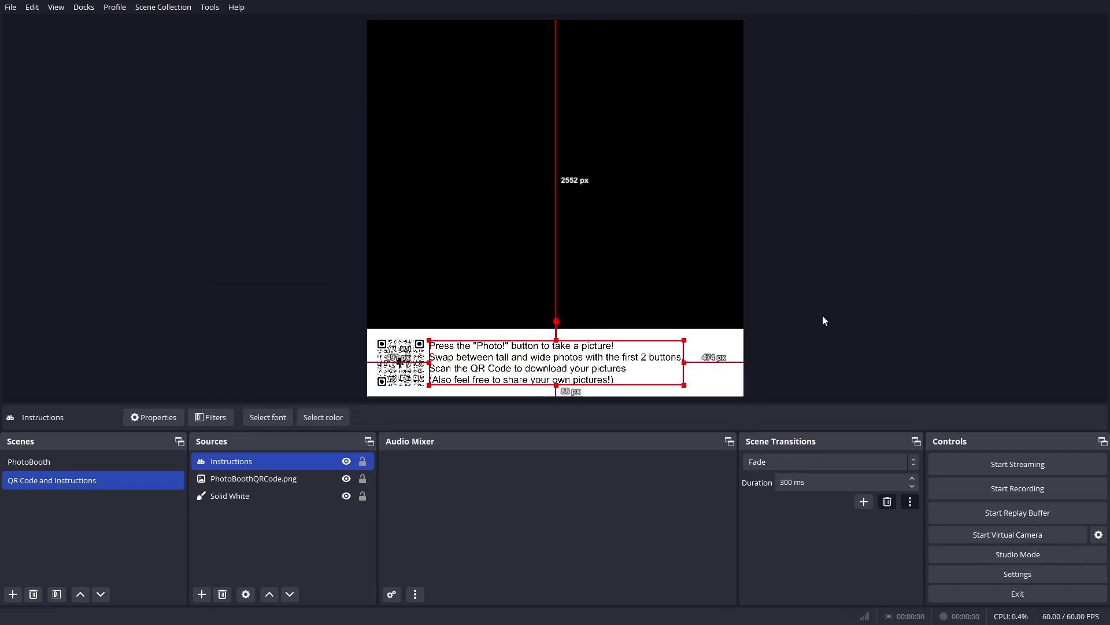
Add the QR Code and Instructions scene as a source in the PhotoBooth scene.
click(29, 462)
click(201, 593)
click(233, 469)
click(568, 292)
click(585, 382)
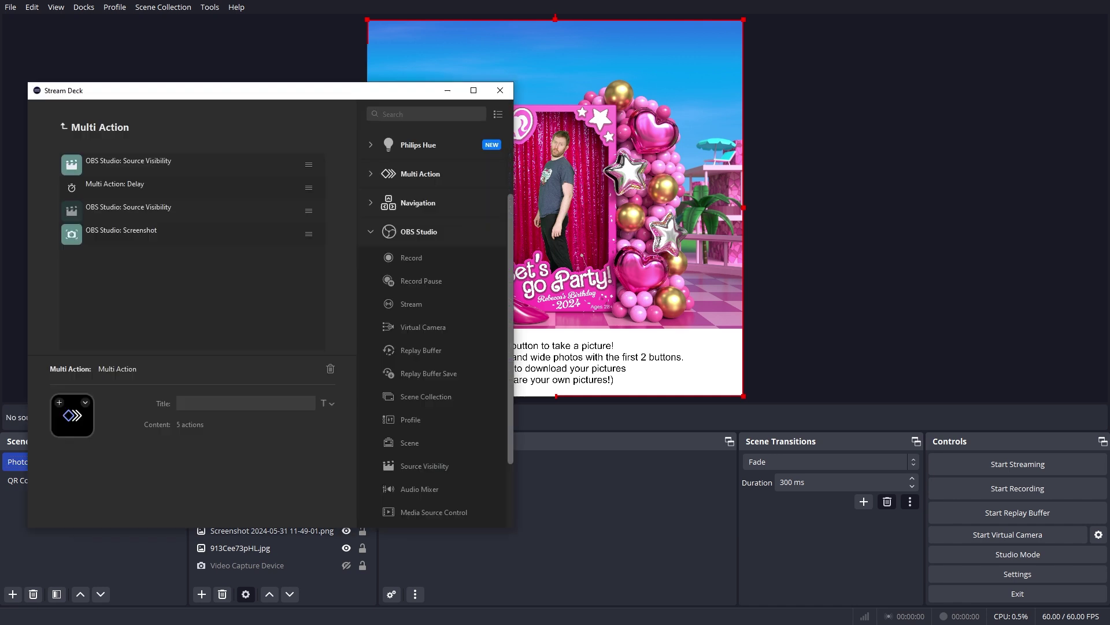
In Stream Deck, add a Source Visibility action at the start of the multi action that hides PhotoBooth's QR Code and Instructions source.
drag(431, 469, 209, 158)
click(240, 444)
click(239, 454)
click(240, 463)
click(241, 475)
click(305, 404)
click(305, 427)
Add a Source Visibility action after the Screenshot action that shows the QR Code and Instructions source in the PhotoBooth scene.
drag(419, 466, 243, 301)
click(249, 443)
click(249, 455)
click(238, 463)
click(232, 476)
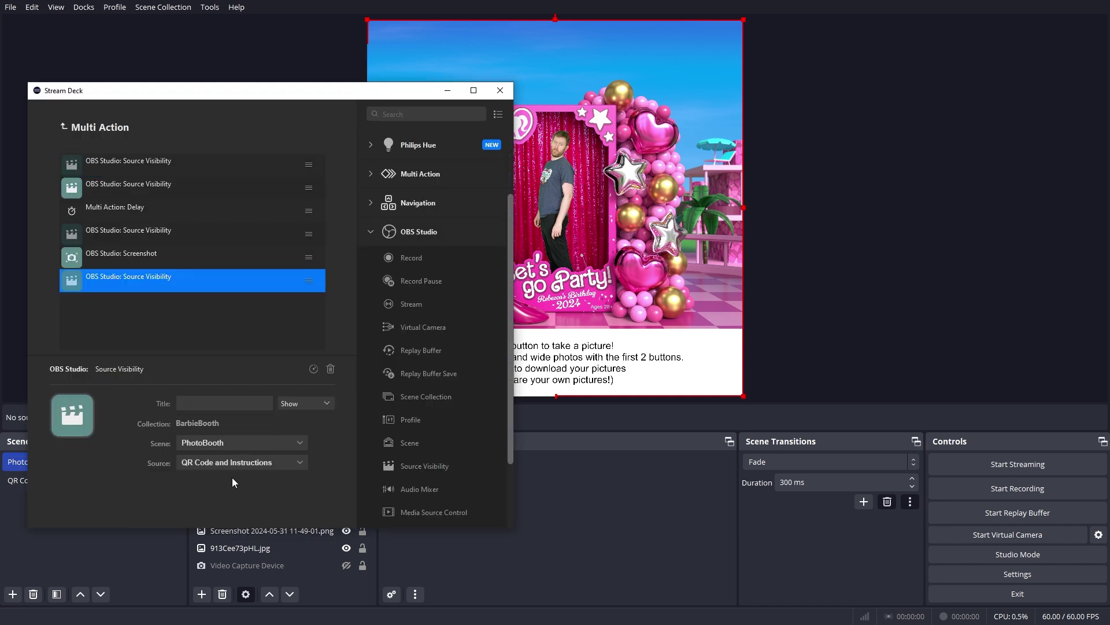